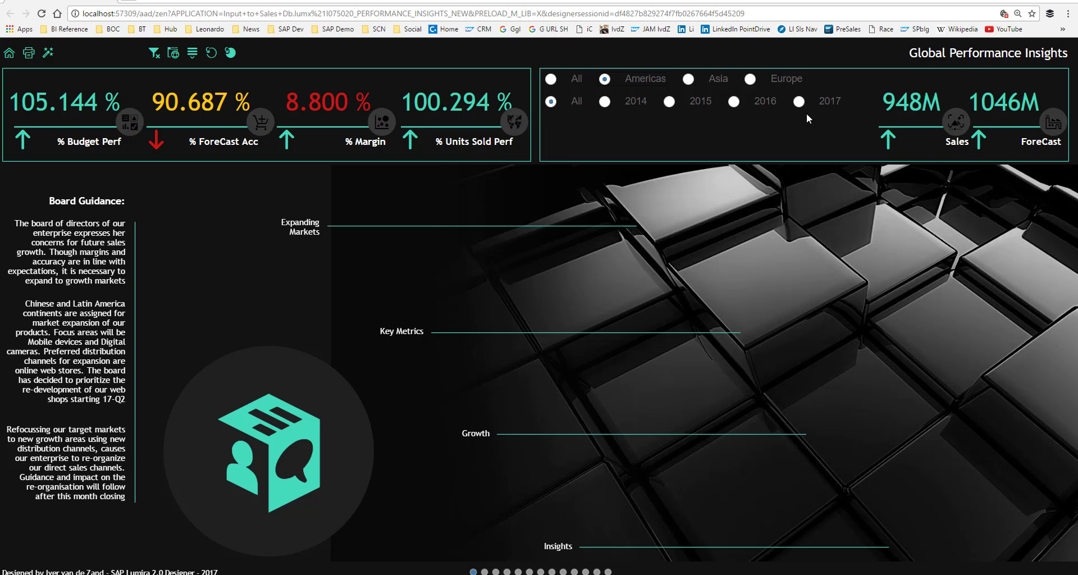
Step: Filter by Asia, then Americas, then years 2016 and 2017, then reset region and year to All
left_click(688, 79)
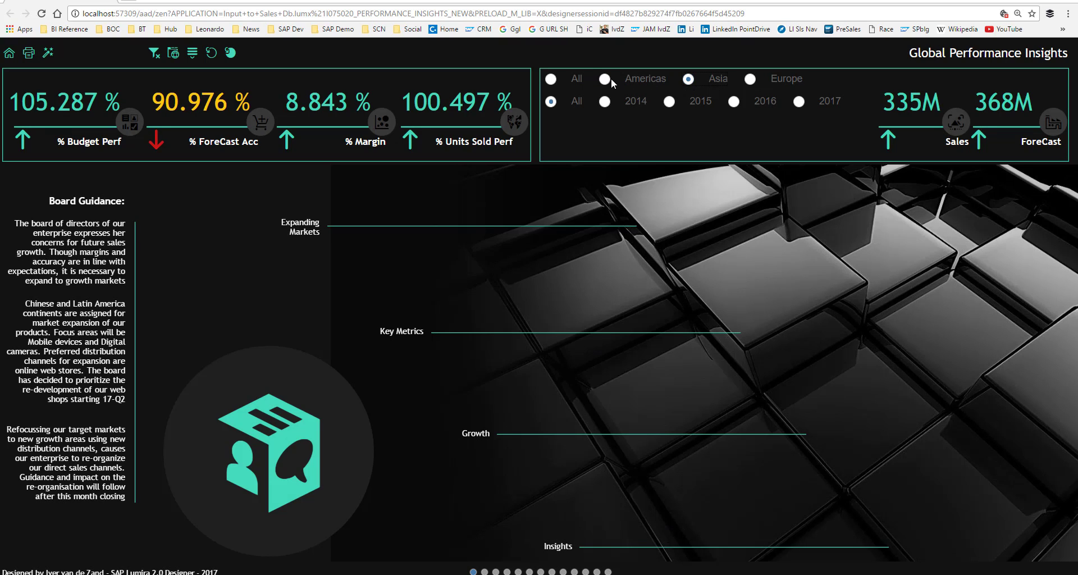
left_click(605, 79)
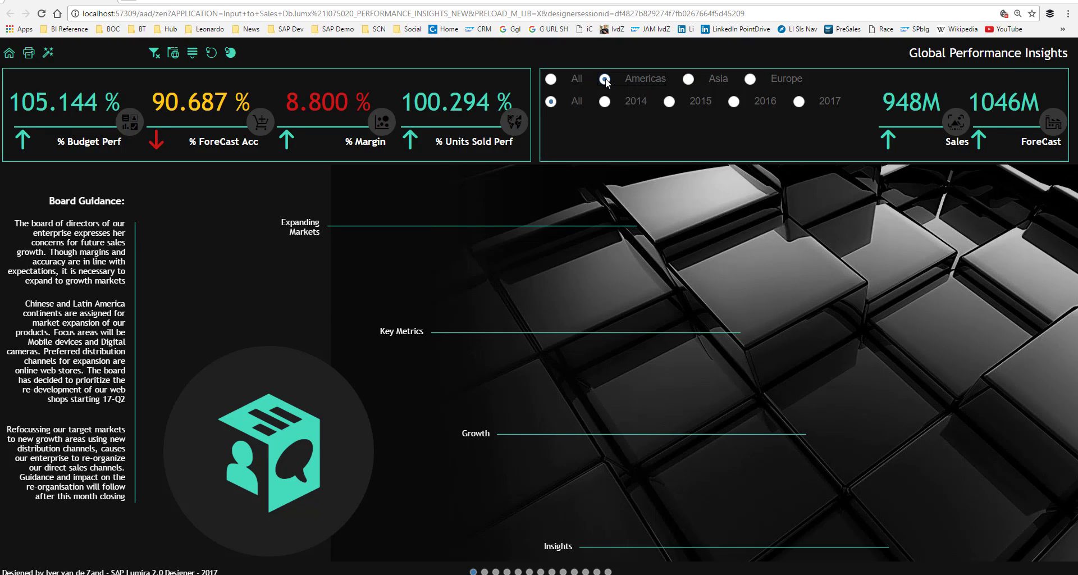
left_click(733, 101)
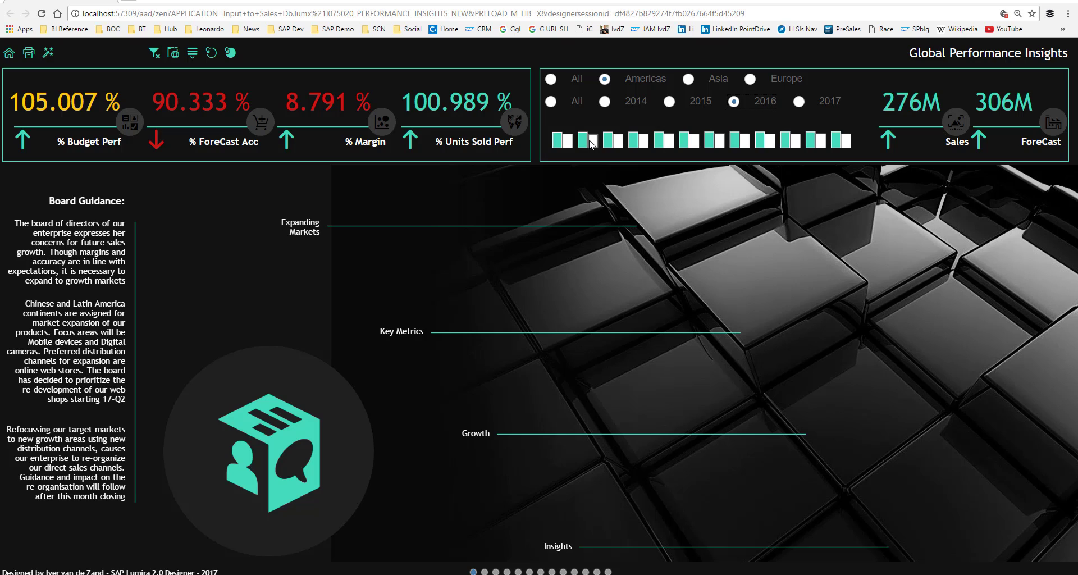
mouse_move(611, 145)
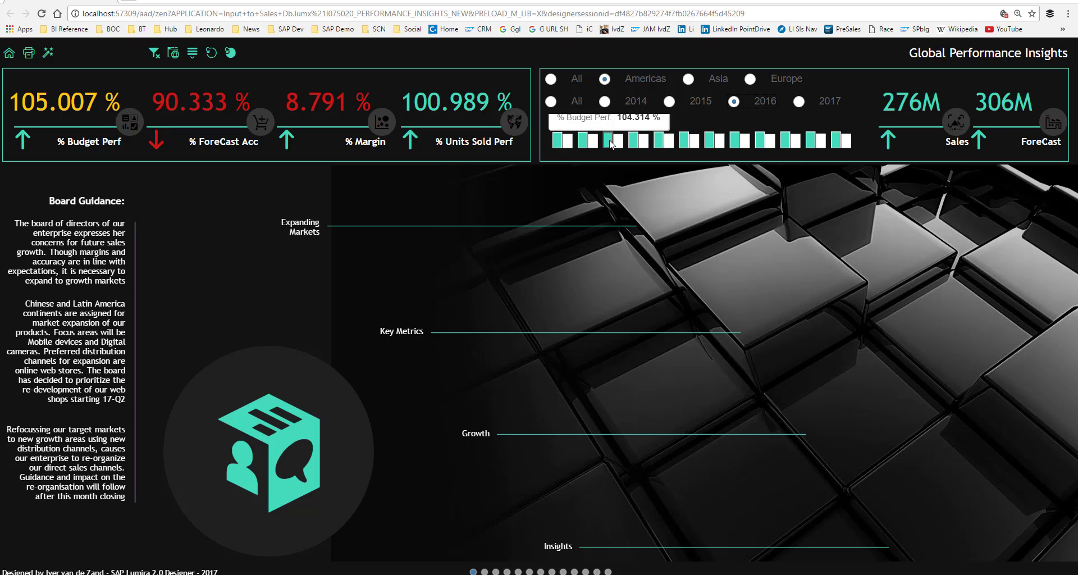
left_click(799, 101)
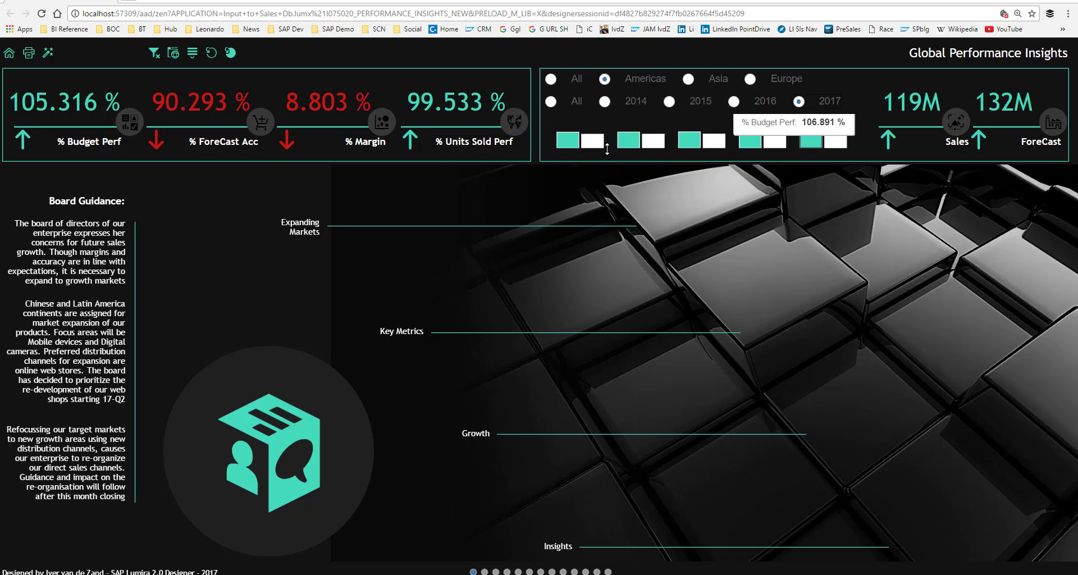
left_click(551, 101)
left_click(551, 79)
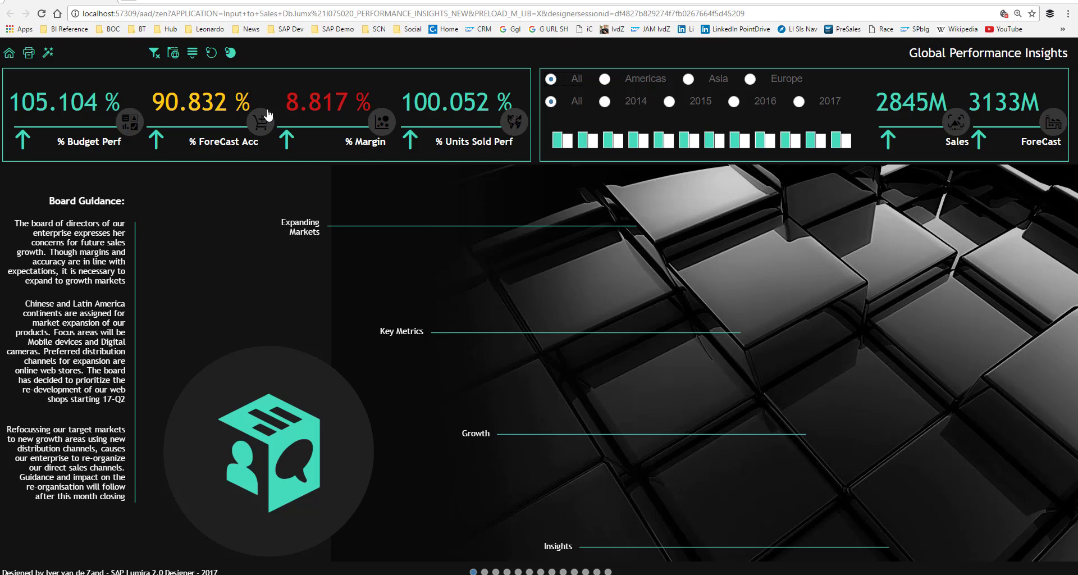
left_click(211, 56)
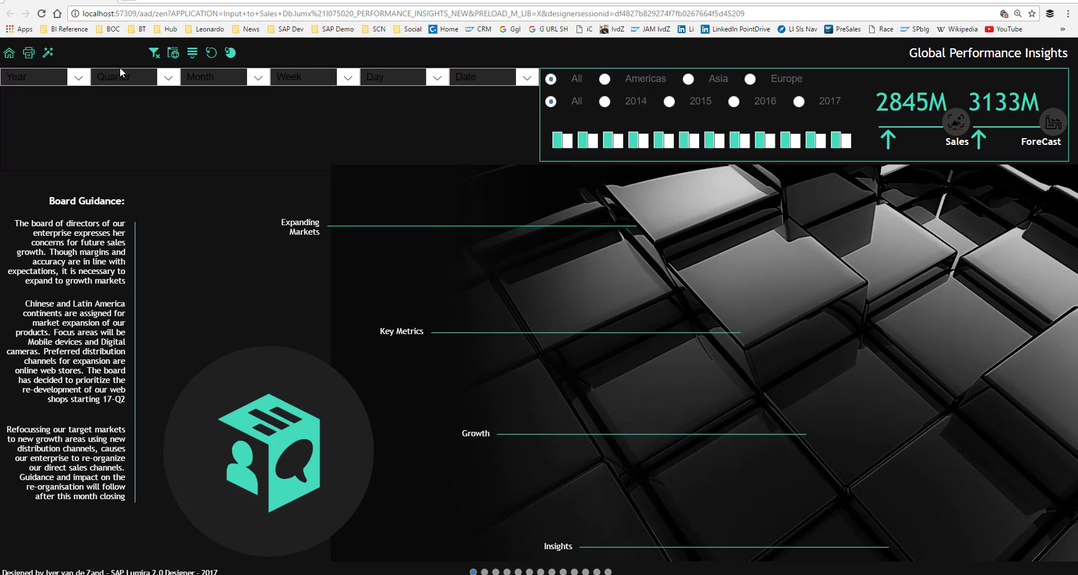
left_click(78, 80)
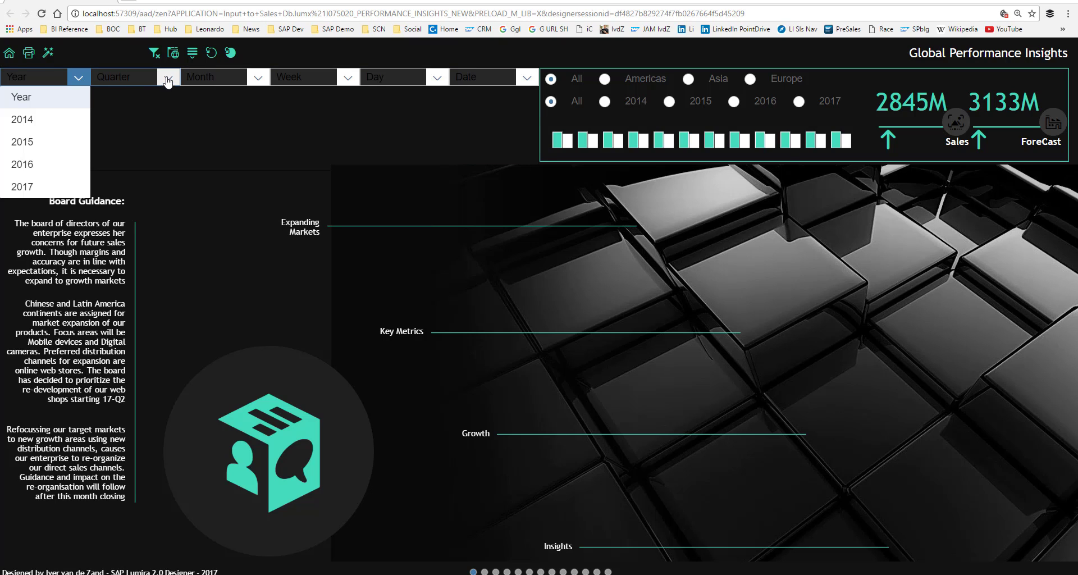
left_click(168, 78)
left_click(254, 80)
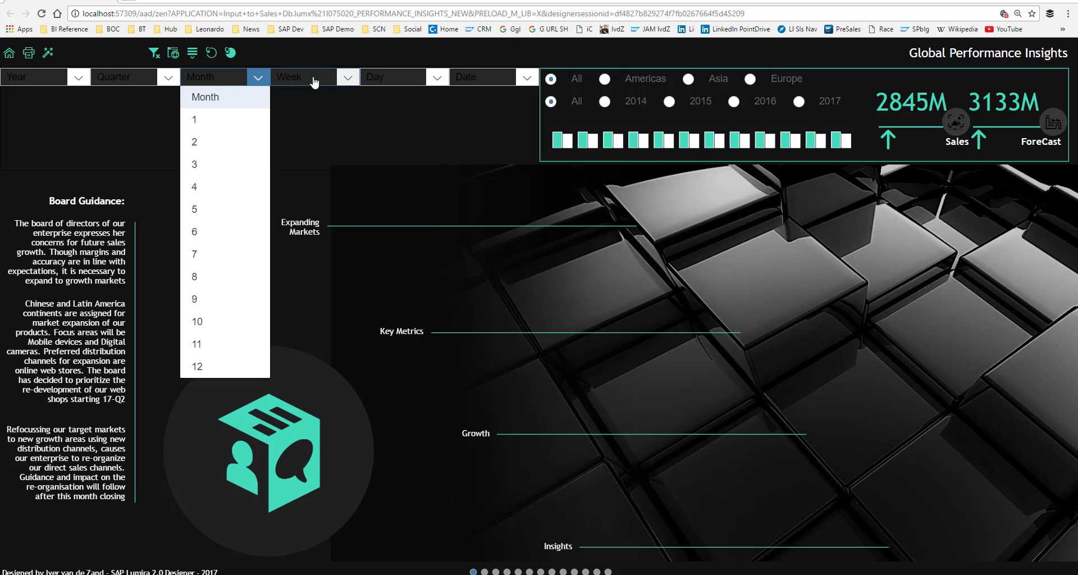
left_click(320, 79)
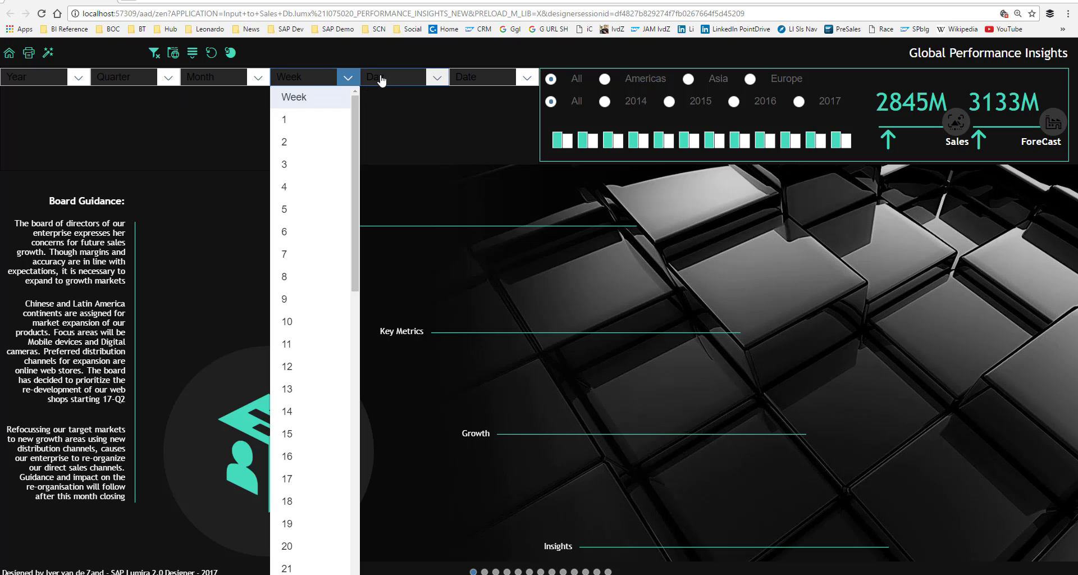
left_click(212, 56)
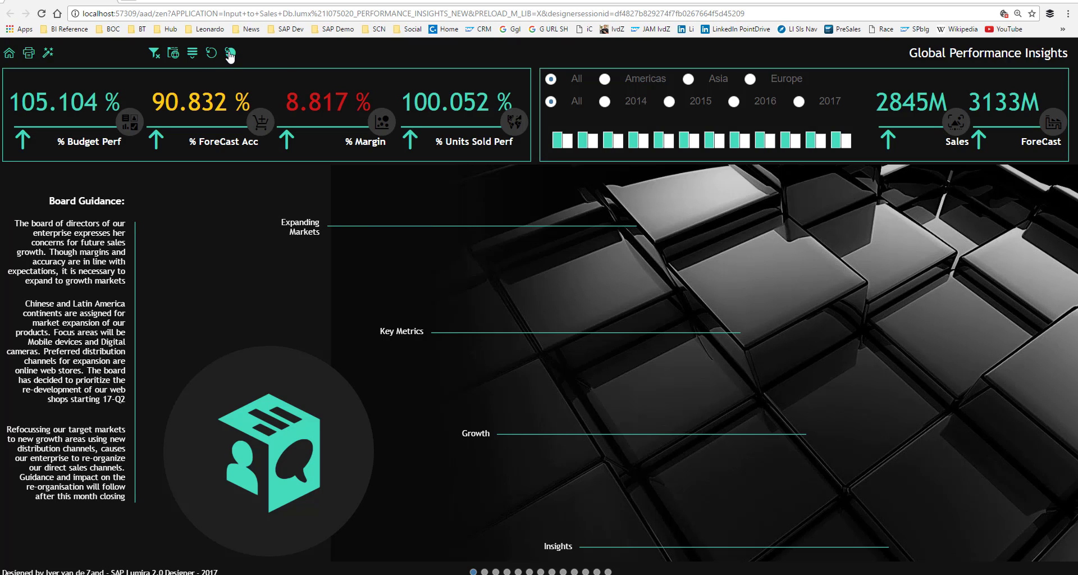
left_click(229, 54)
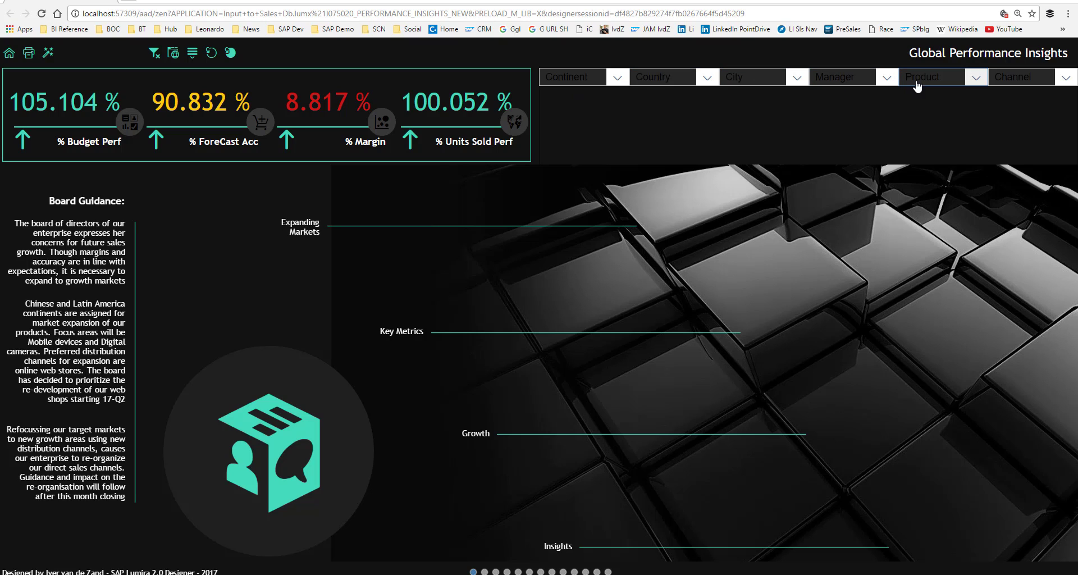
left_click(229, 53)
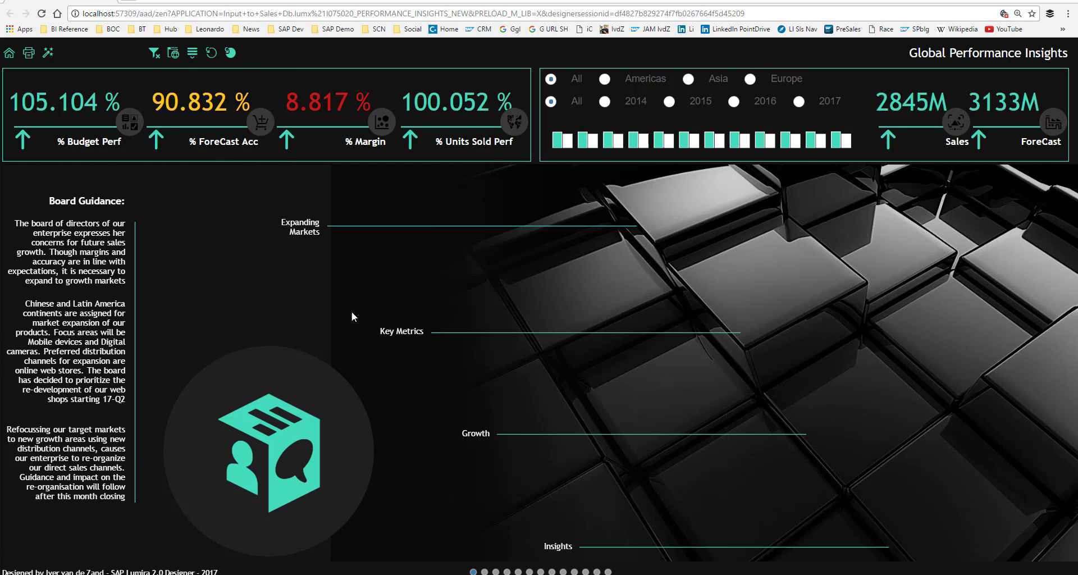
Step: Open the KPI page and show the Year/Quarter/Month/Week/Day/Date dropdowns above it
left_click(398, 333)
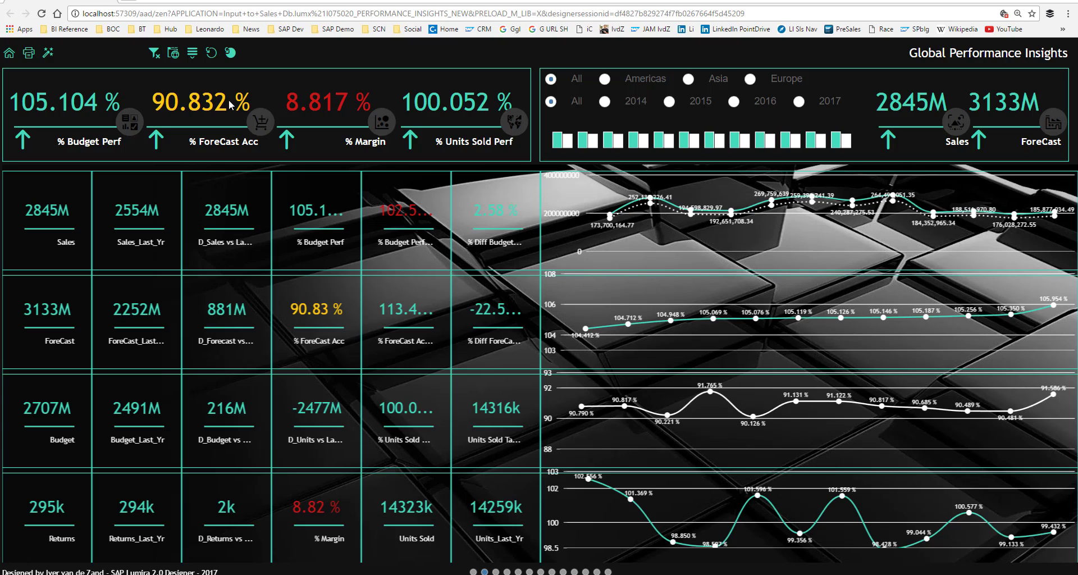
left_click(212, 55)
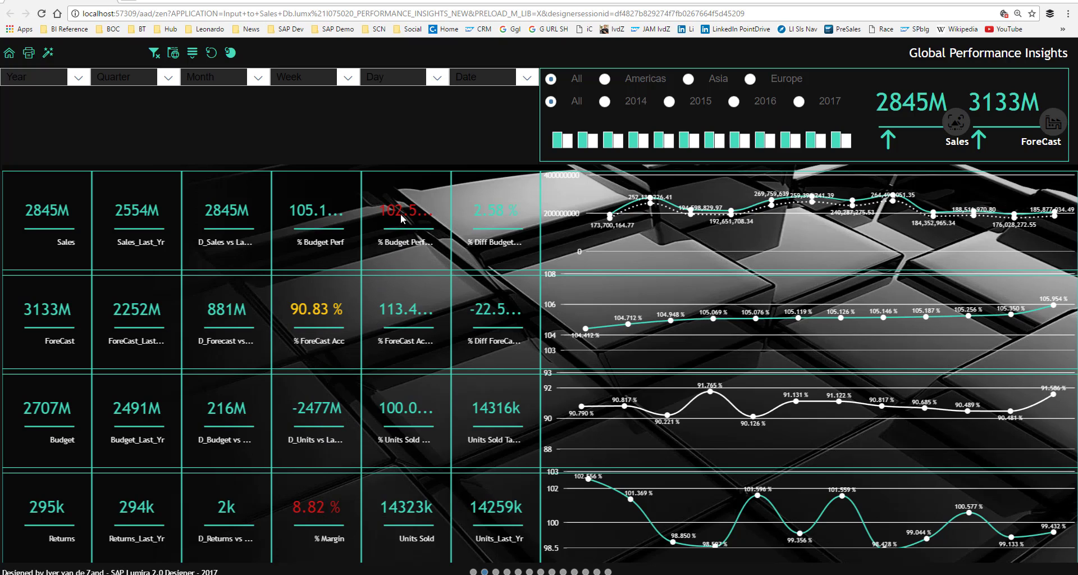
Step: Narrow the dashboard to year 2016, quarter 2 and month 5
left_click(81, 82)
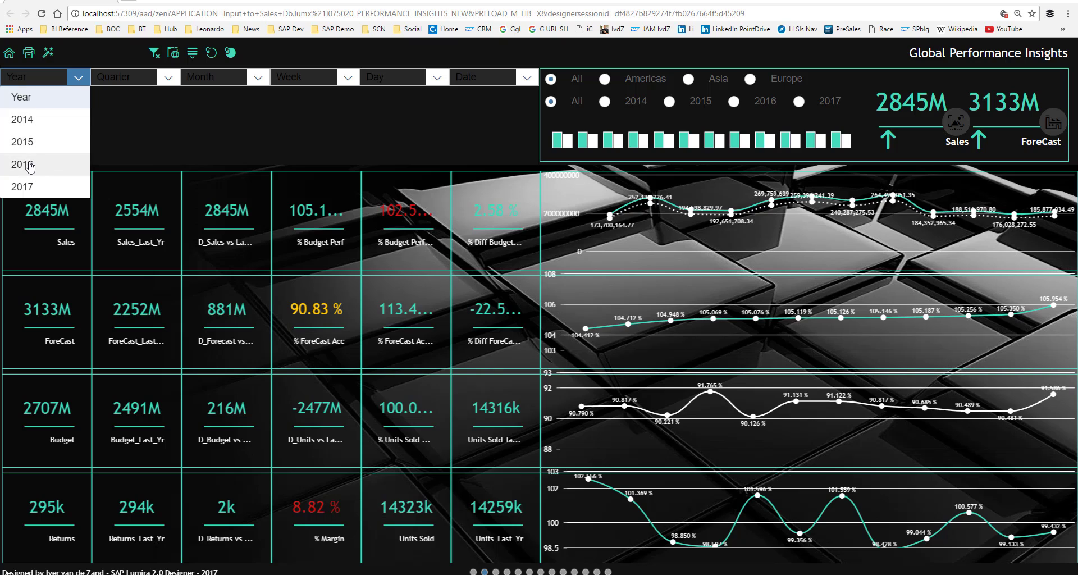
left_click(28, 165)
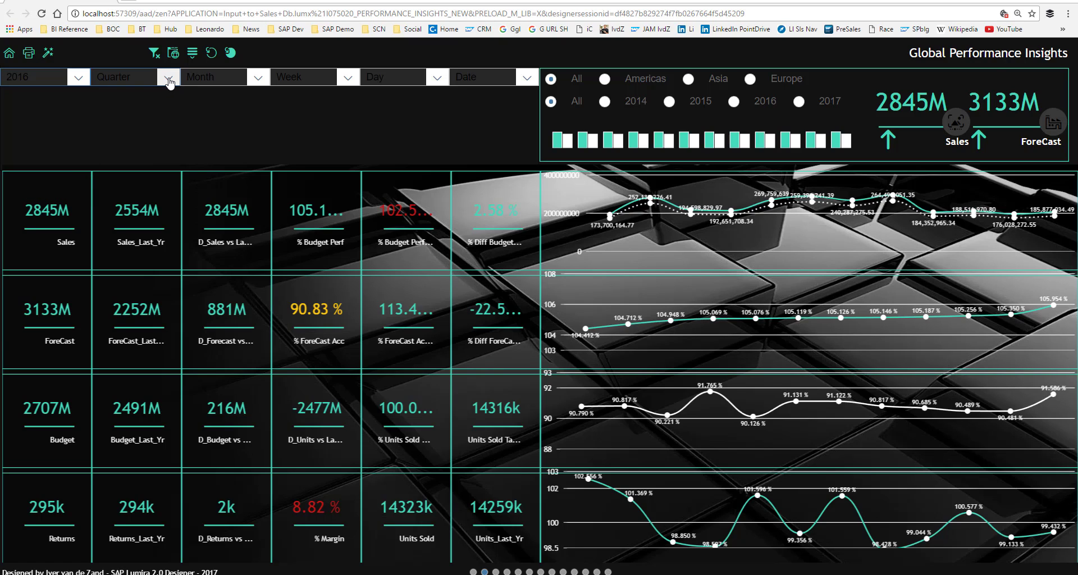
left_click(168, 79)
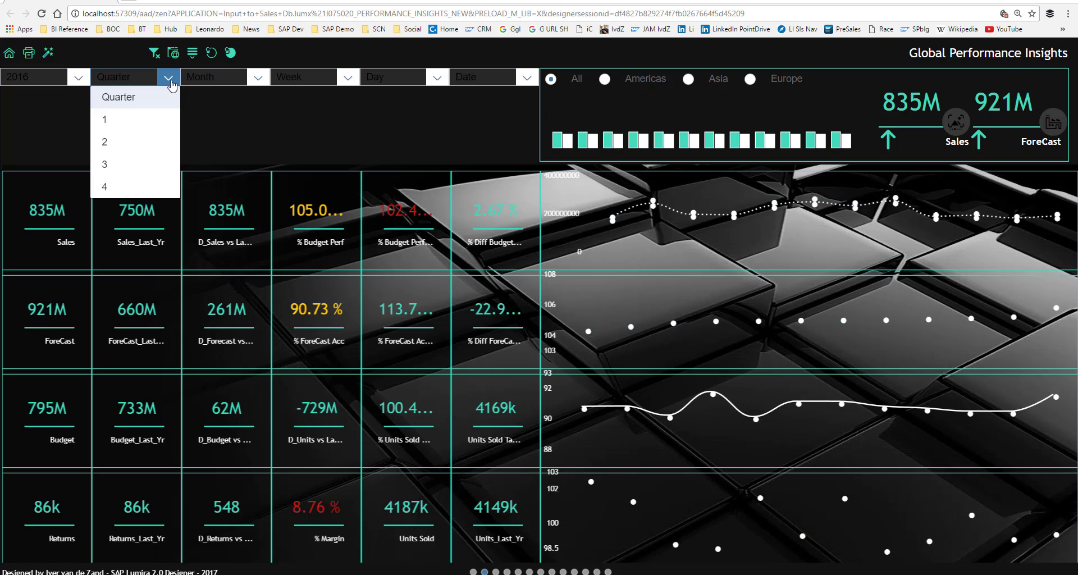
left_click(116, 142)
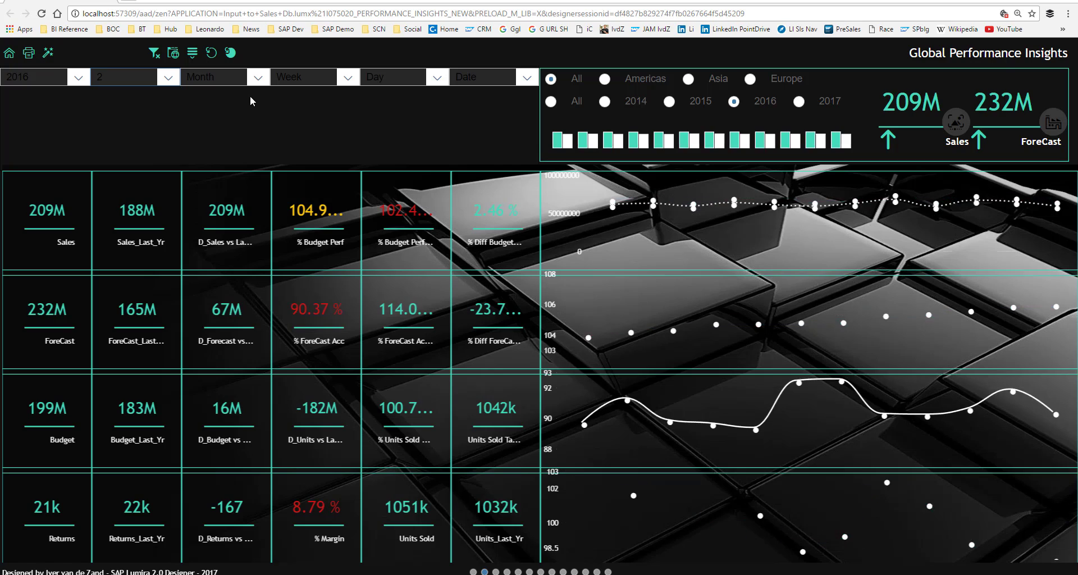
left_click(258, 83)
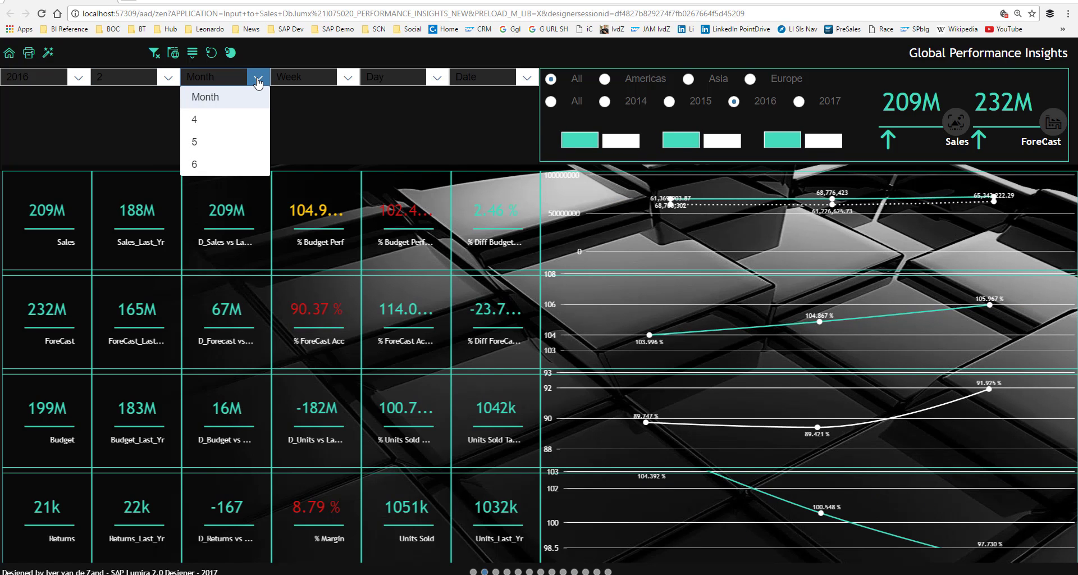
left_click(206, 146)
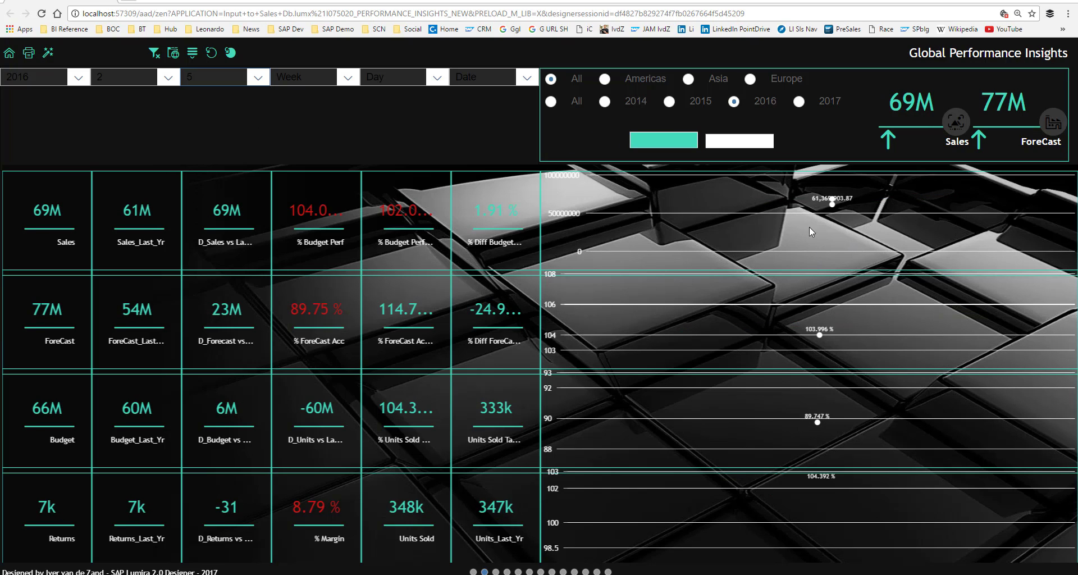
Step: Reset the month, year and quarter dropdowns to their blank all-periods entries
left_click(258, 78)
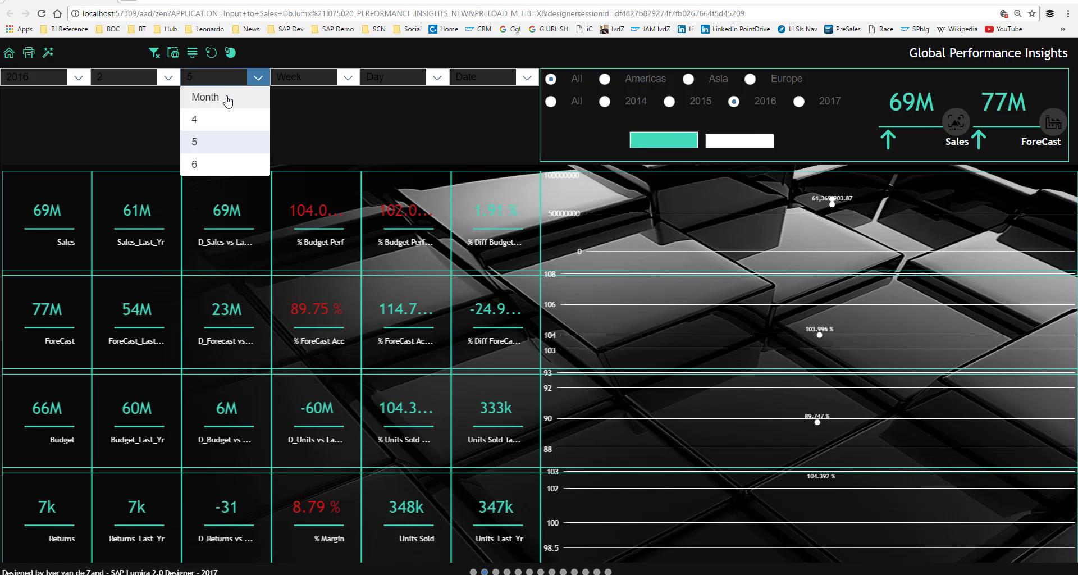
left_click(230, 96)
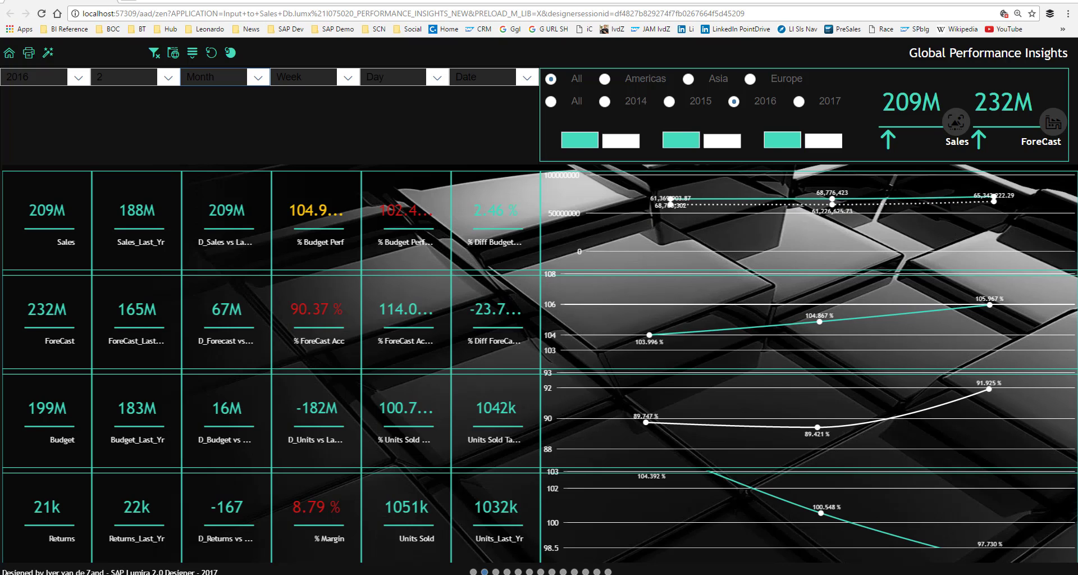
left_click(830, 211)
left_click(81, 81)
left_click(56, 96)
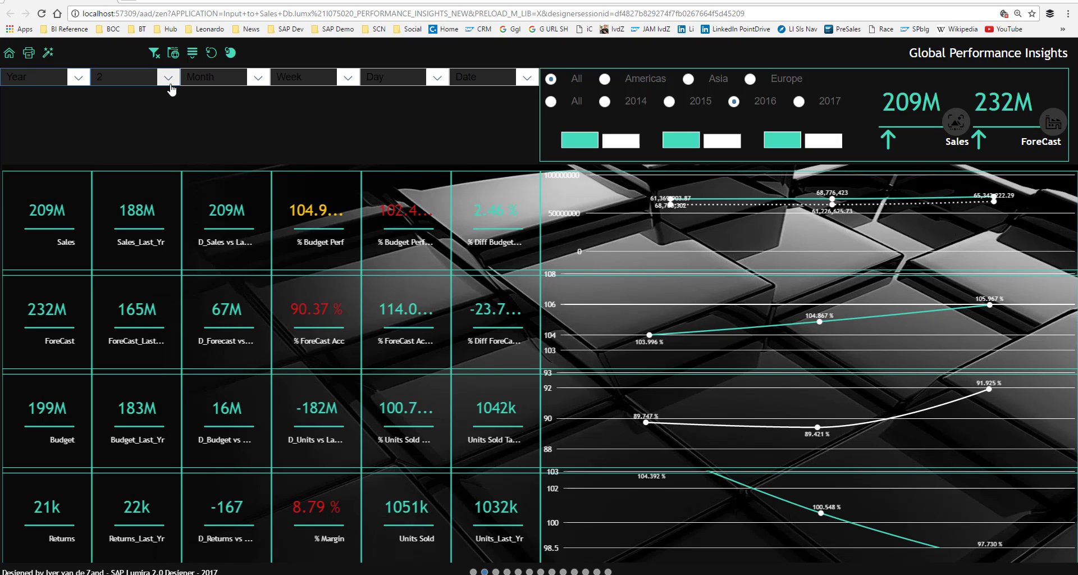
left_click(165, 83)
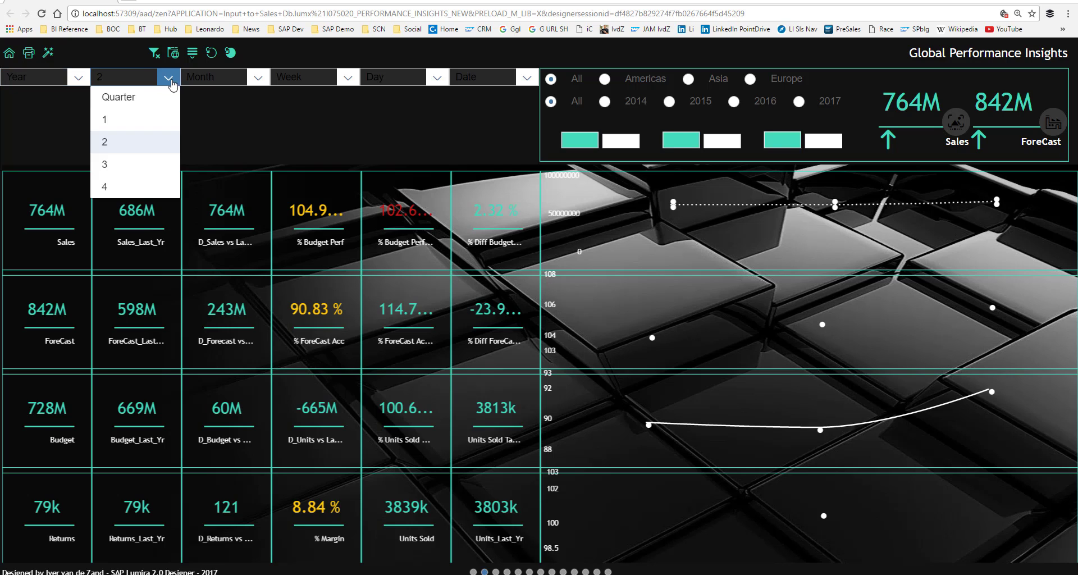
left_click(133, 96)
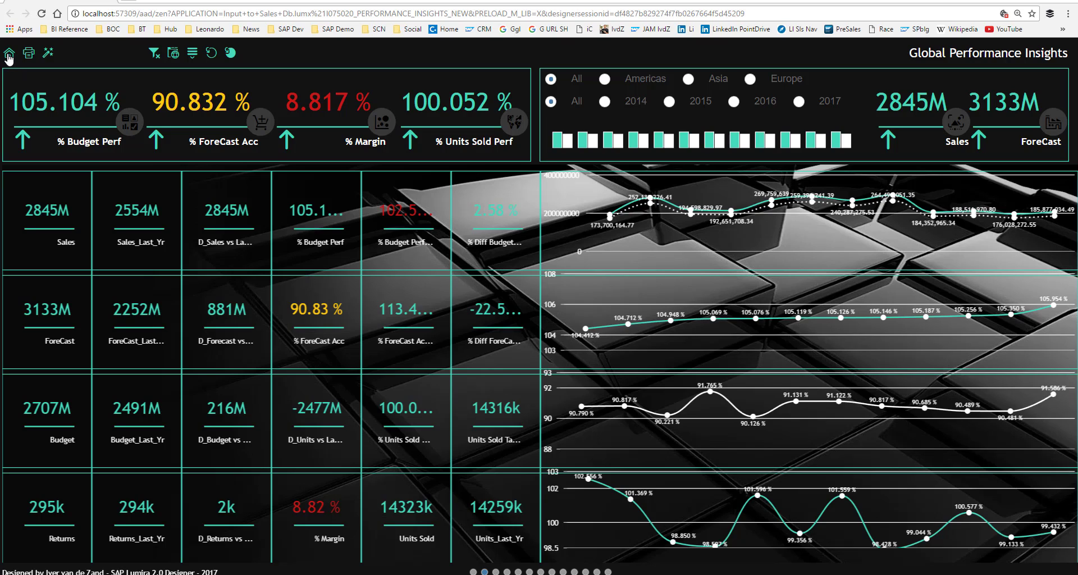
Step: Switch to the third dashboard page with trend charts, country table and product waterfalls
left_click(496, 571)
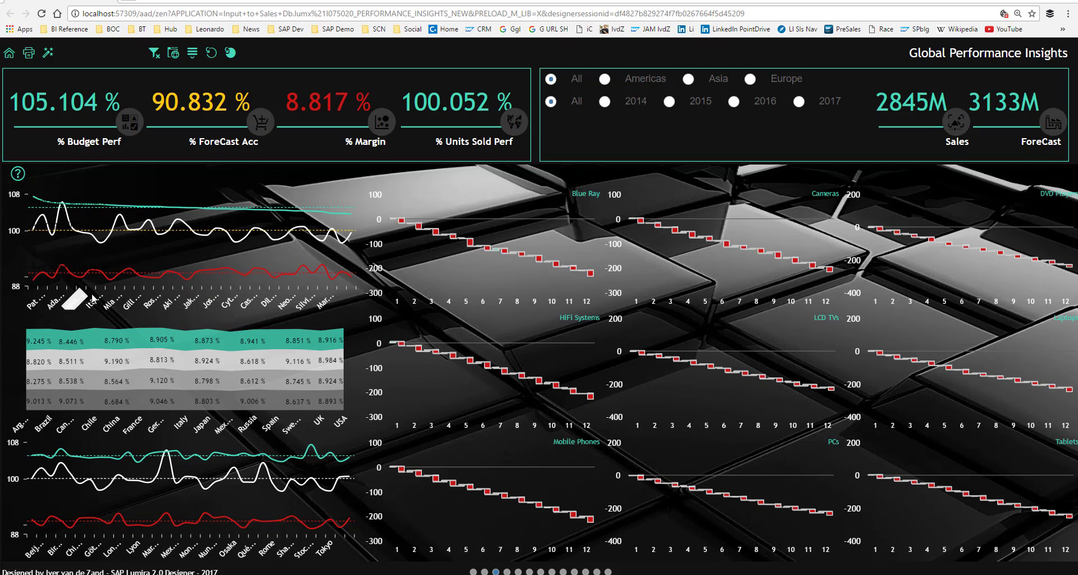
left_click(115, 305)
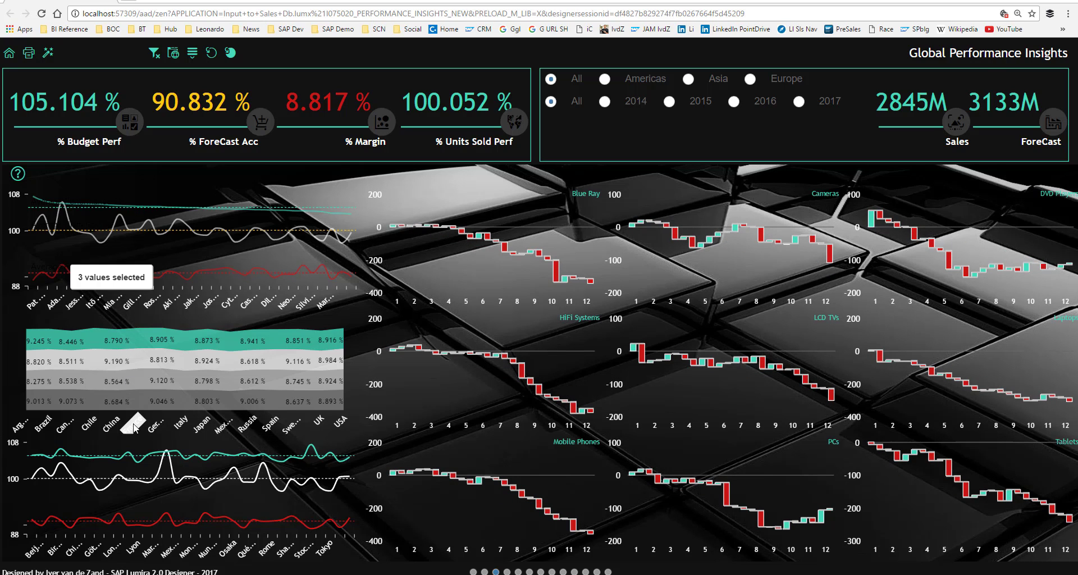
left_click(221, 253)
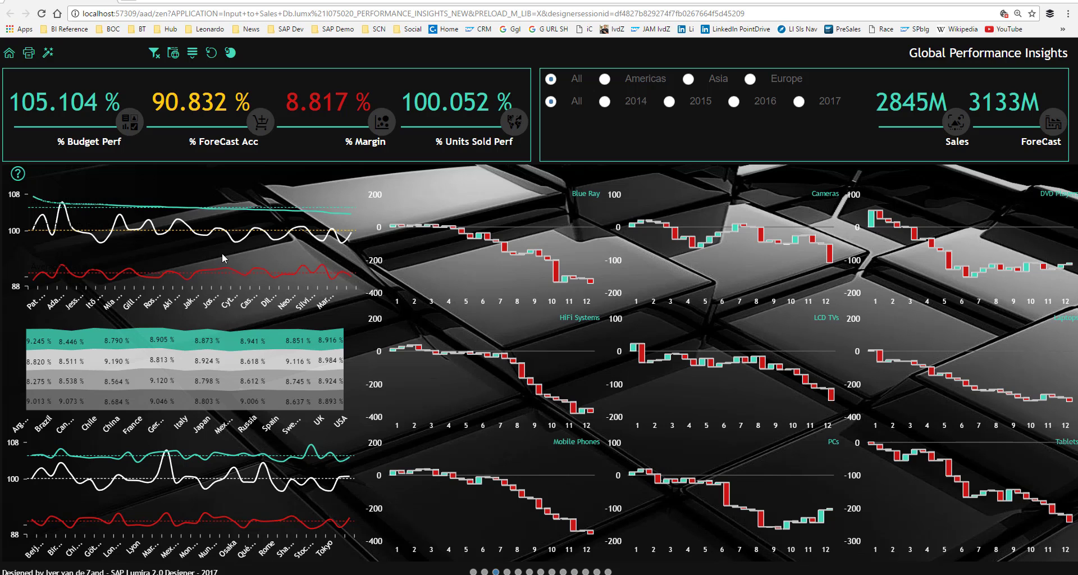
left_click(136, 427)
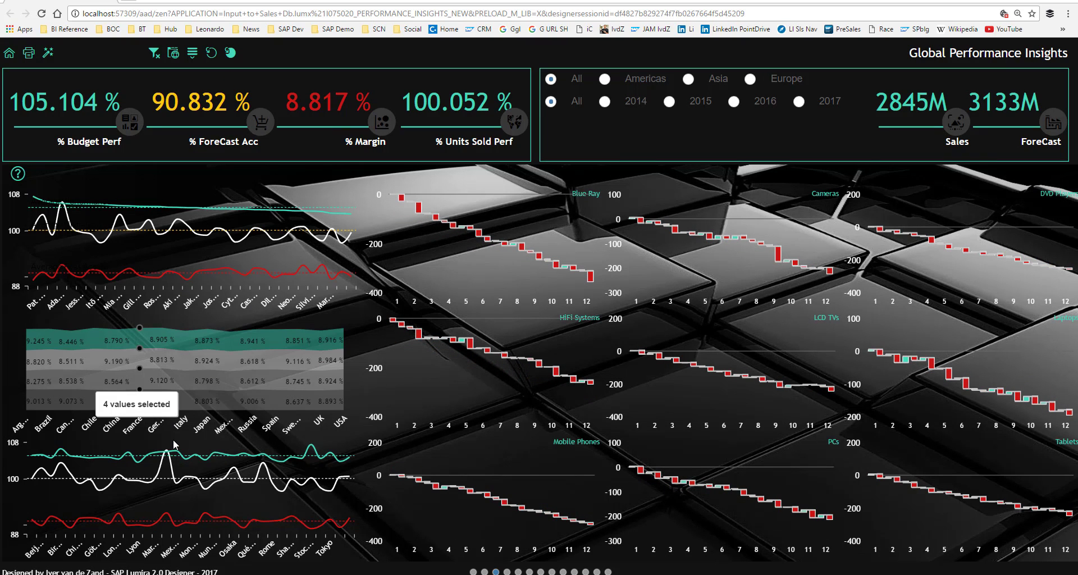
left_click(190, 556)
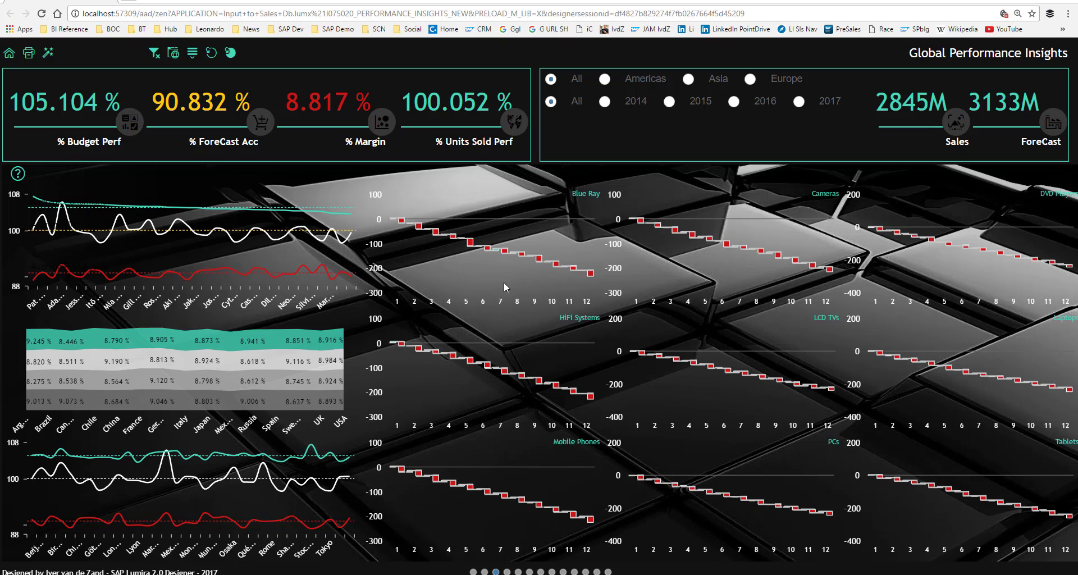
Step: Select month 7 on the Blue Ray chart, then go to the fourth, sales-versus-budget page
left_click(500, 301)
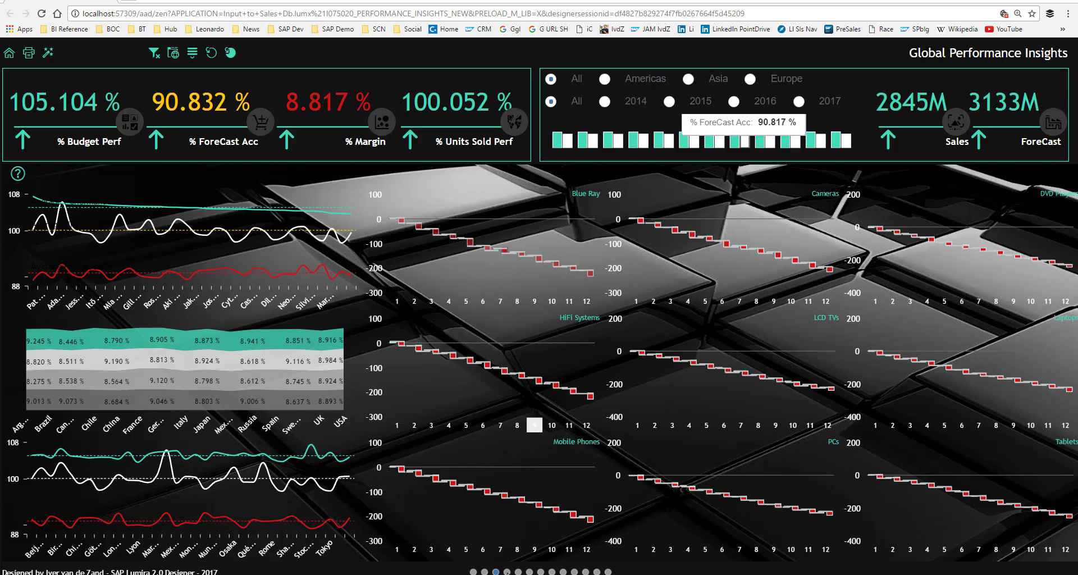
left_click(507, 571)
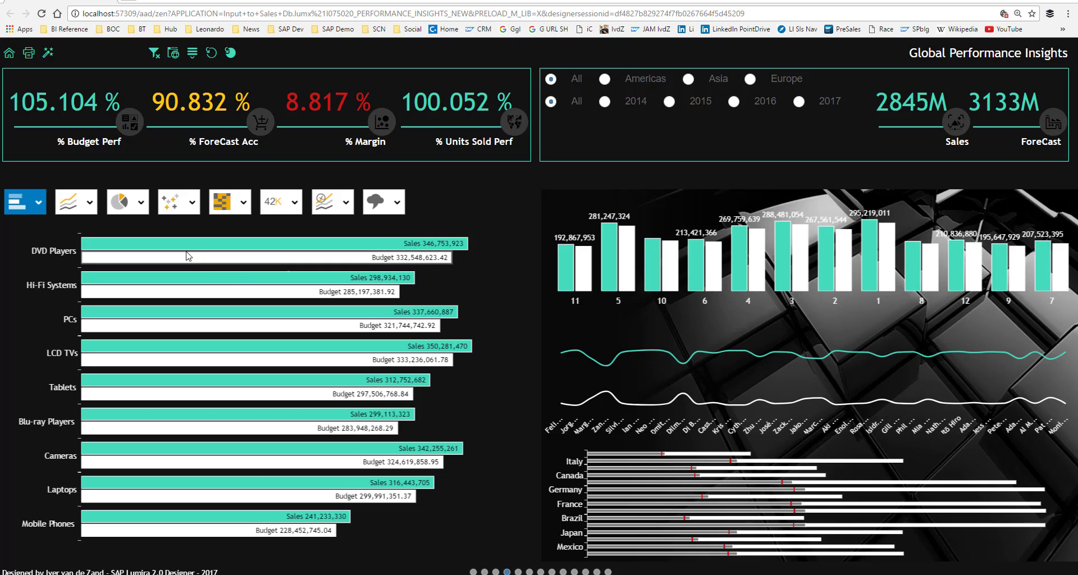
Step: Change the product sales-versus-budget chart to Column and select the DVD Players column
left_click(245, 209)
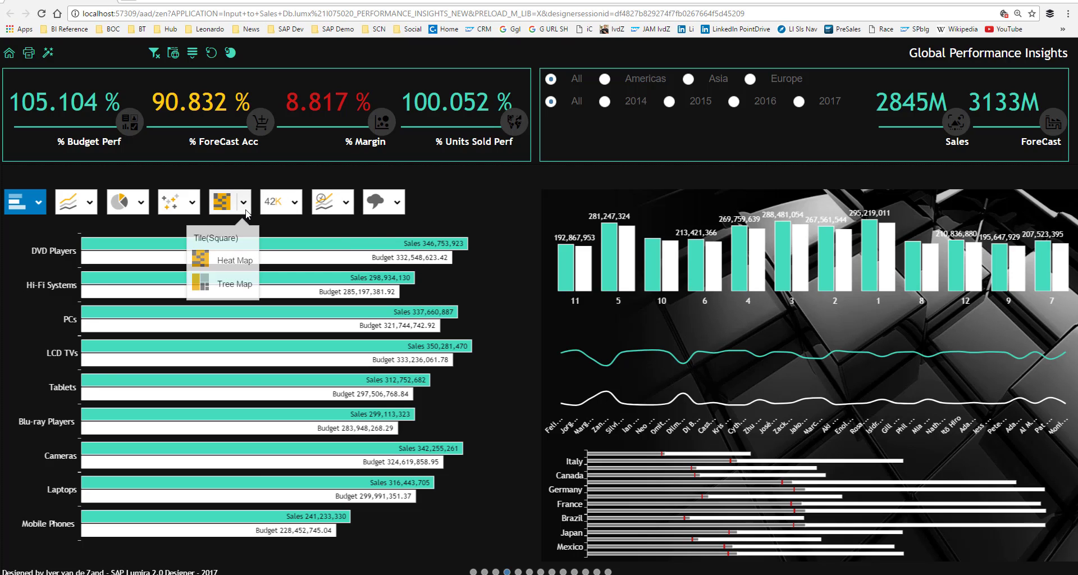
left_click(141, 207)
left_click(38, 207)
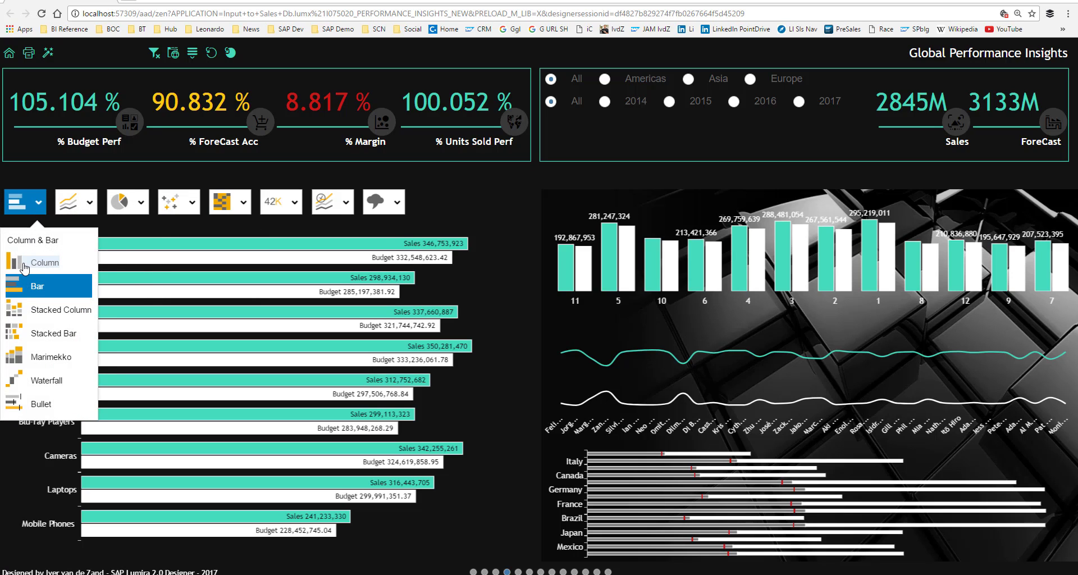
left_click(24, 264)
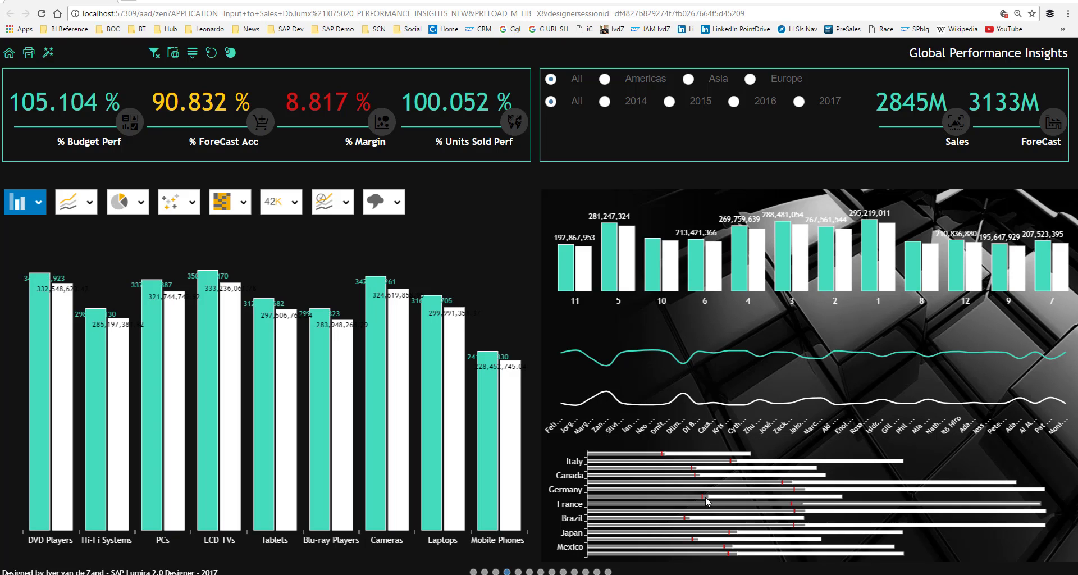
left_click(58, 540)
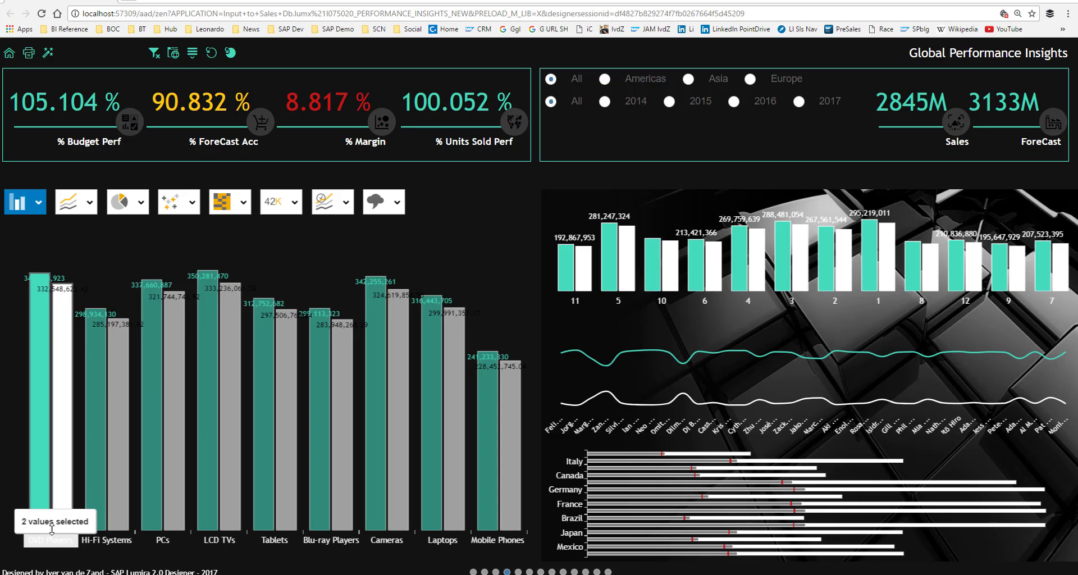